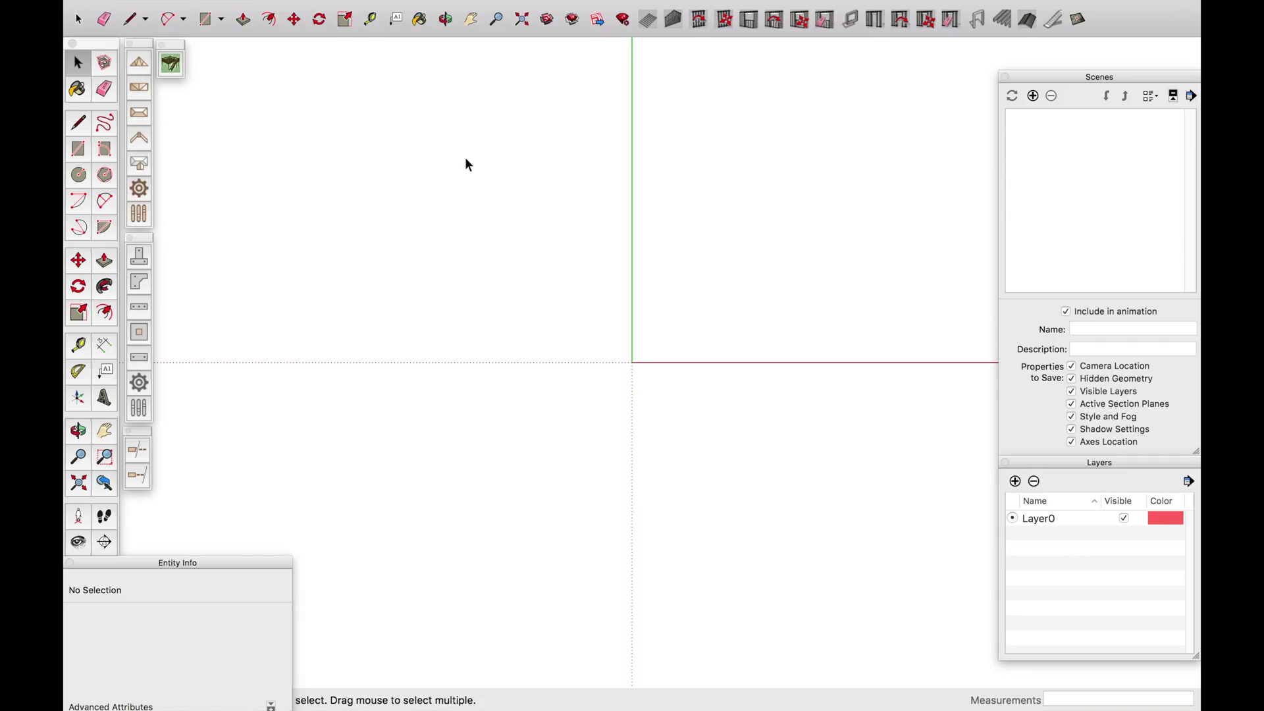
Step: Open Extension Warehouse and filter the extension catalogue to the Woodworking industry
mouse_move(488, 4)
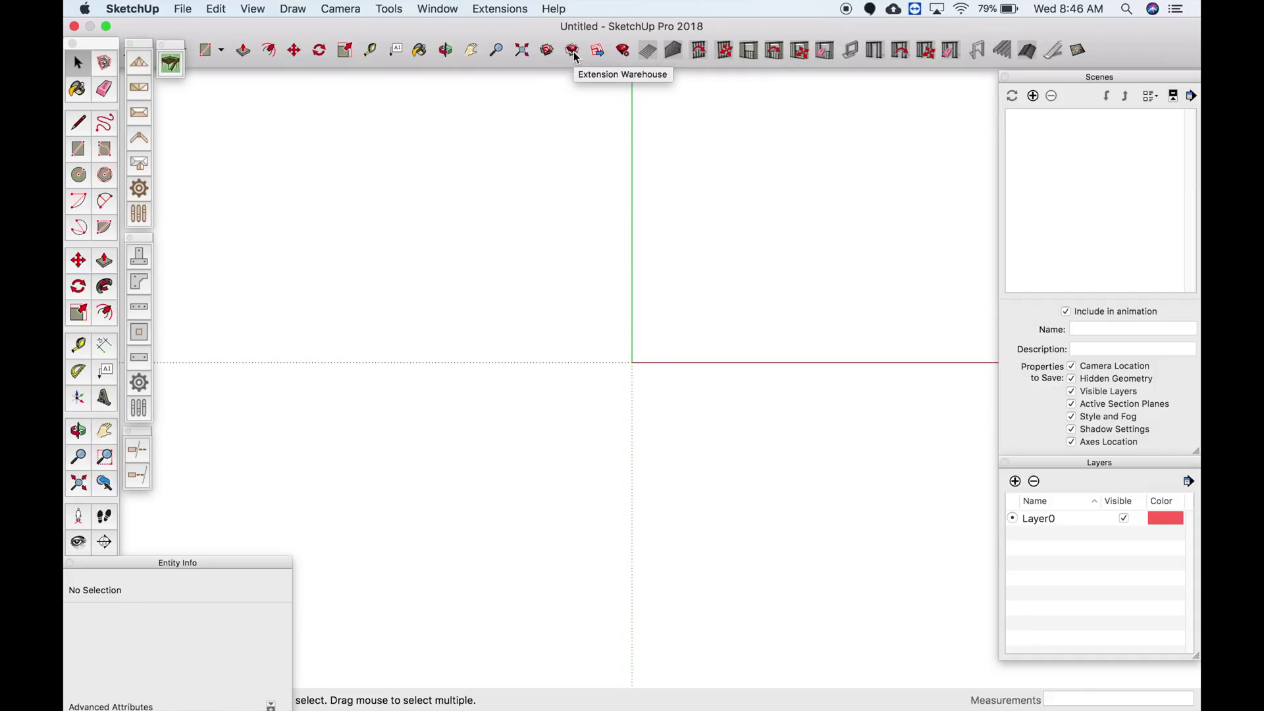
click(575, 57)
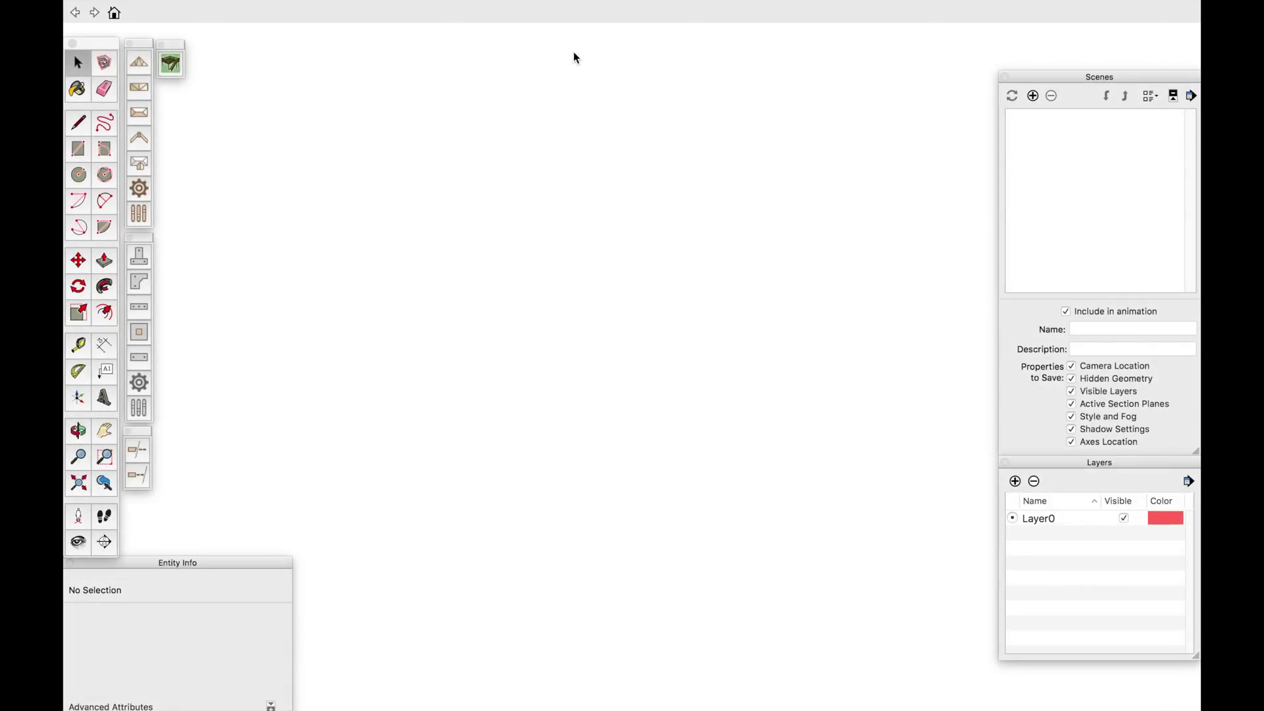
click(432, 43)
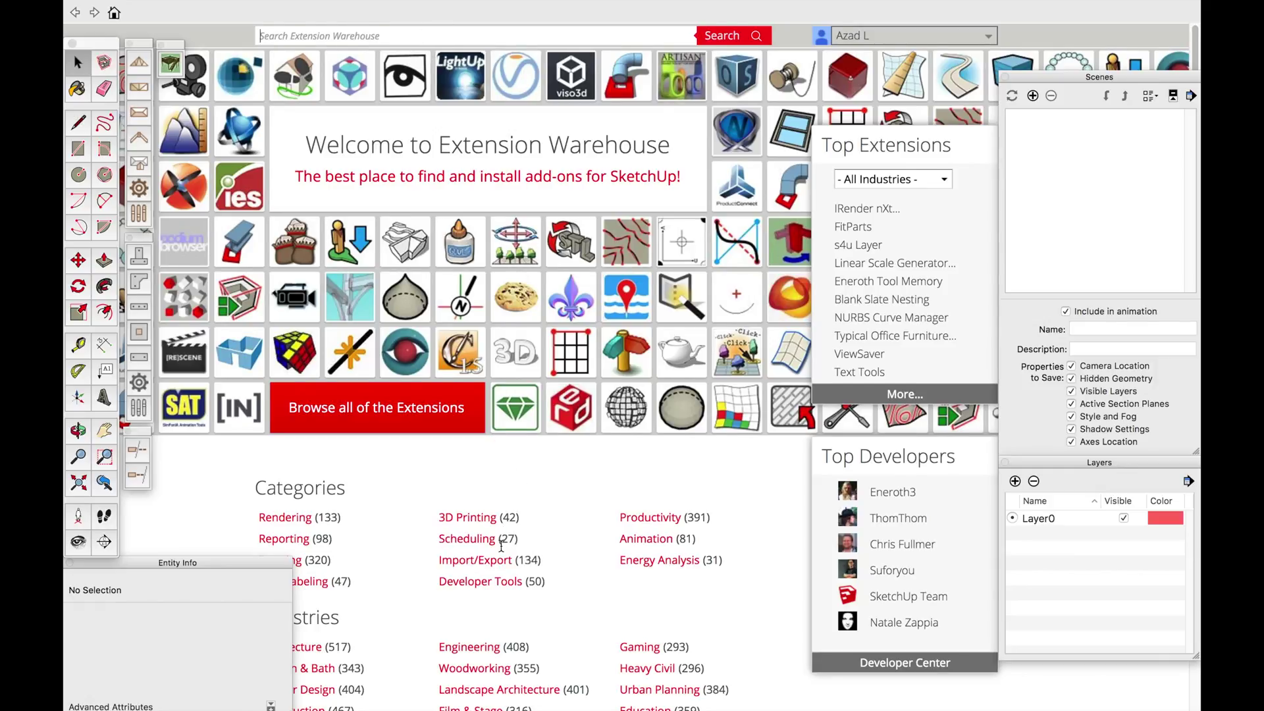
scroll(556, 556, down, 2)
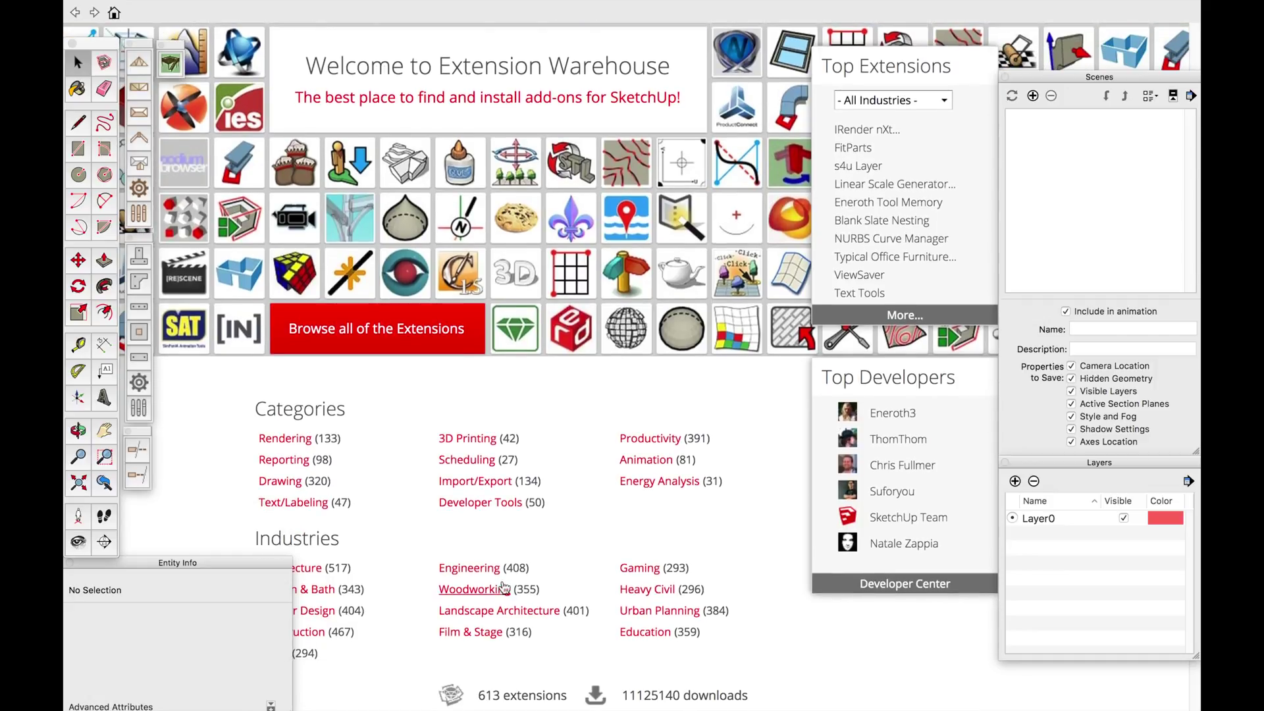
click(481, 590)
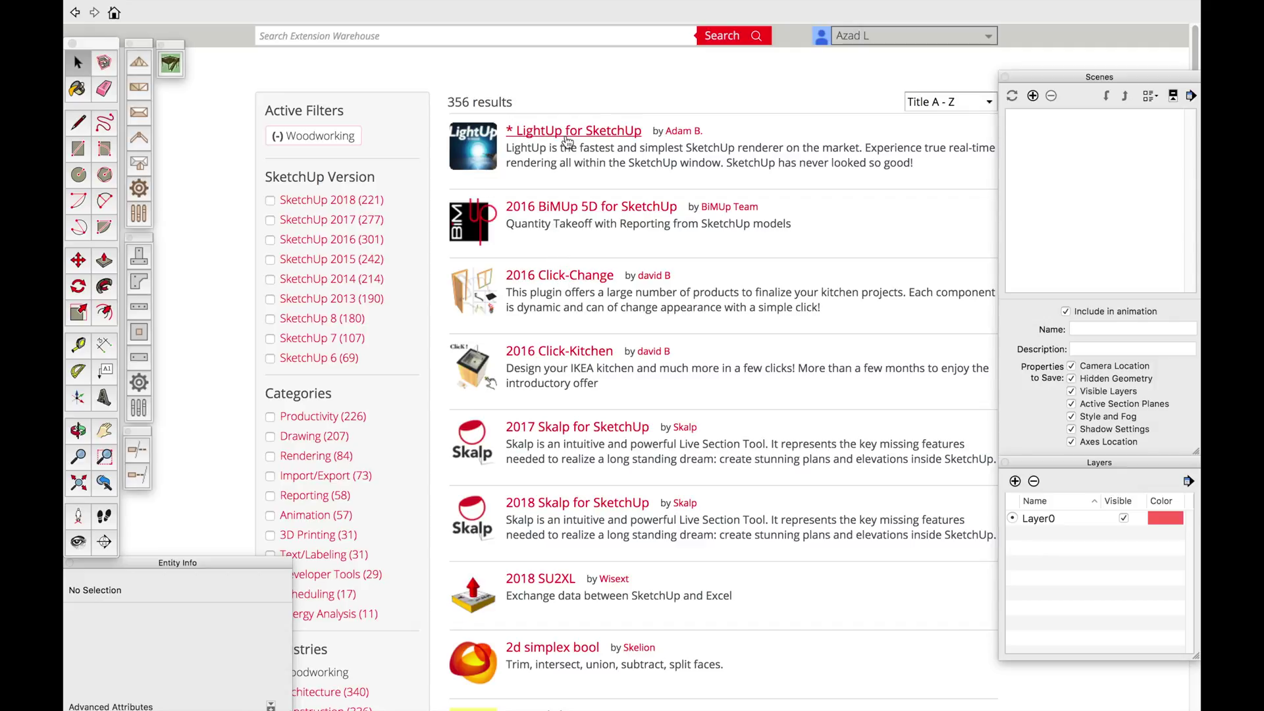
Step: Browse the 356 Woodworking results and open the 2016 Click-Kitchen extension page
scroll(599, 474, down, 5)
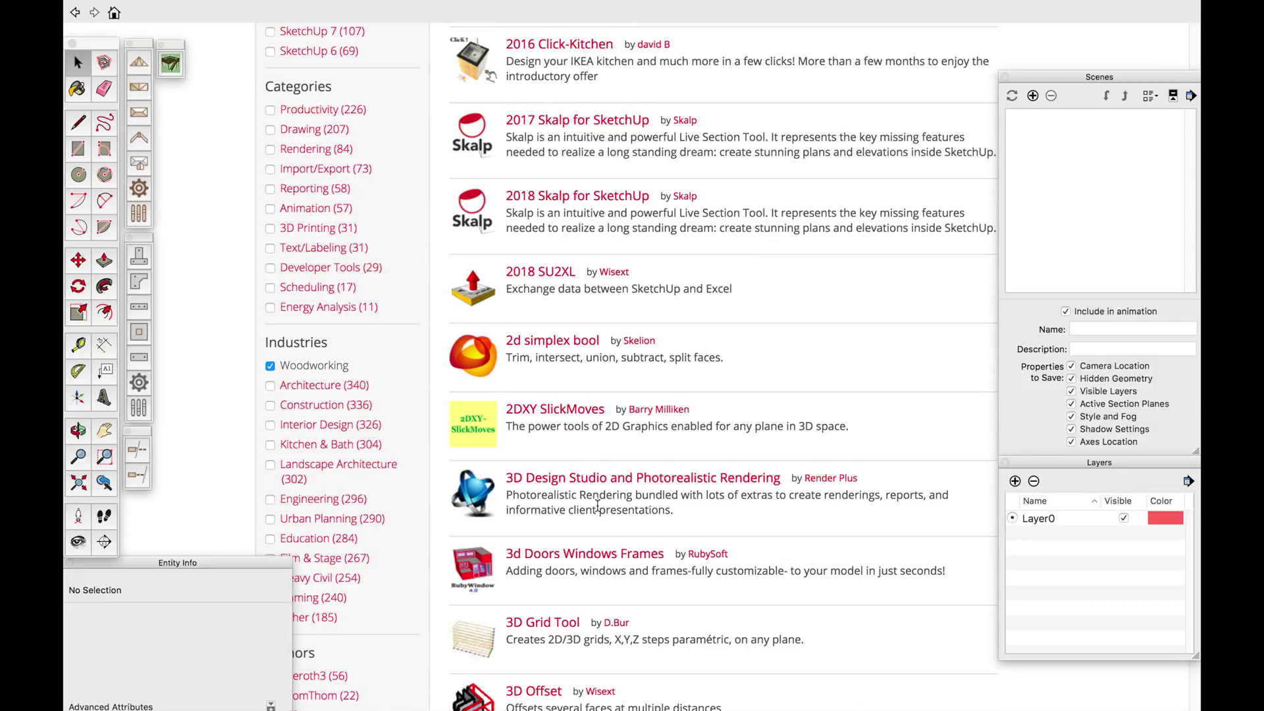
scroll(597, 505, down, 8)
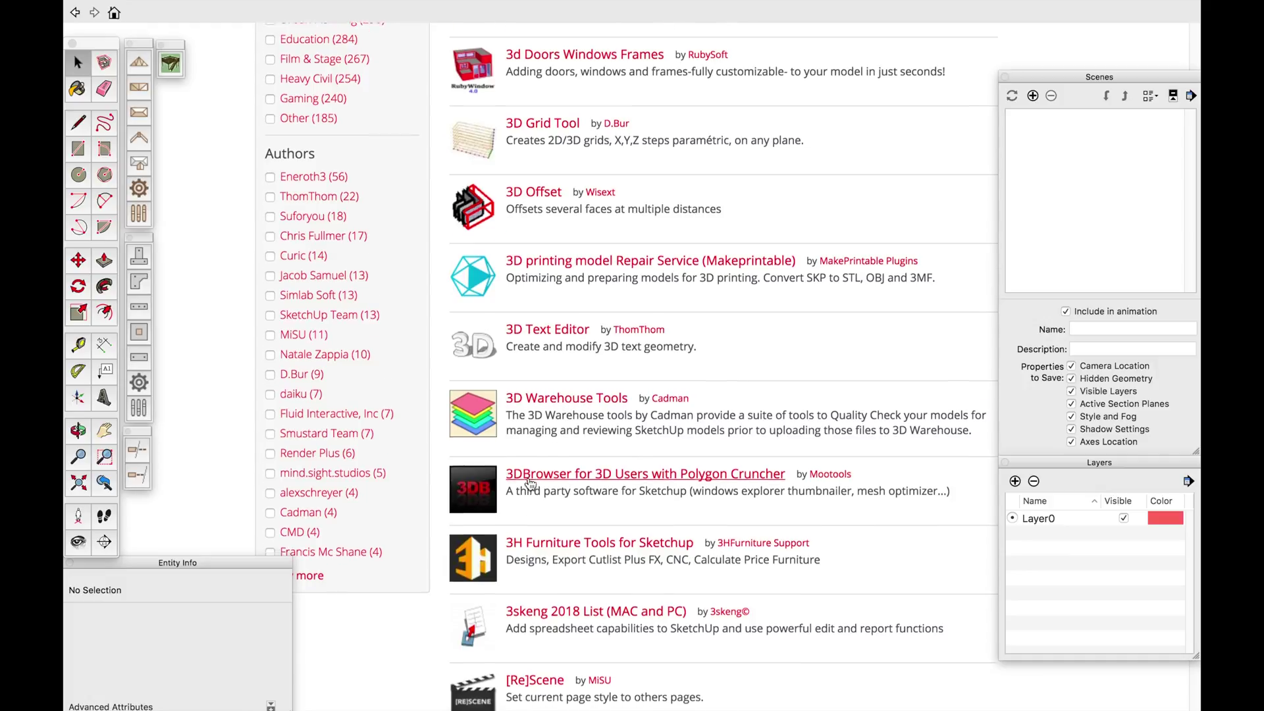
scroll(537, 480, down, 2)
scroll(546, 526, up, 15)
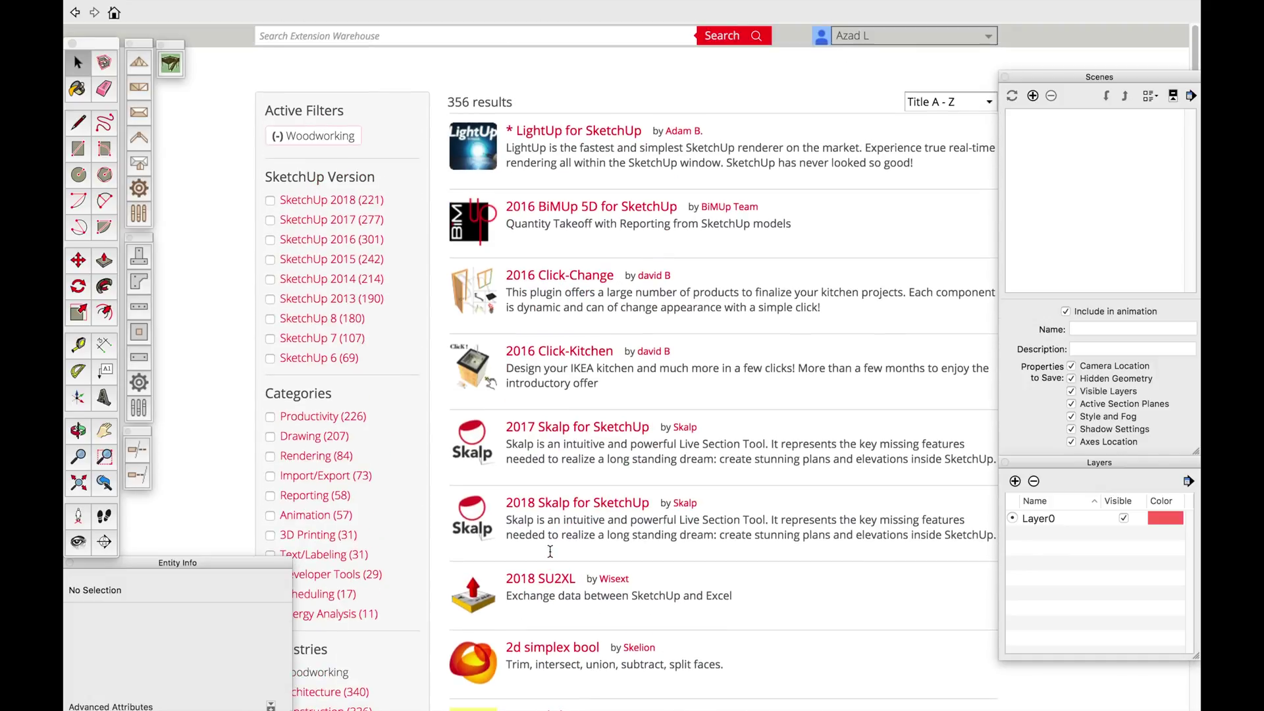
click(543, 351)
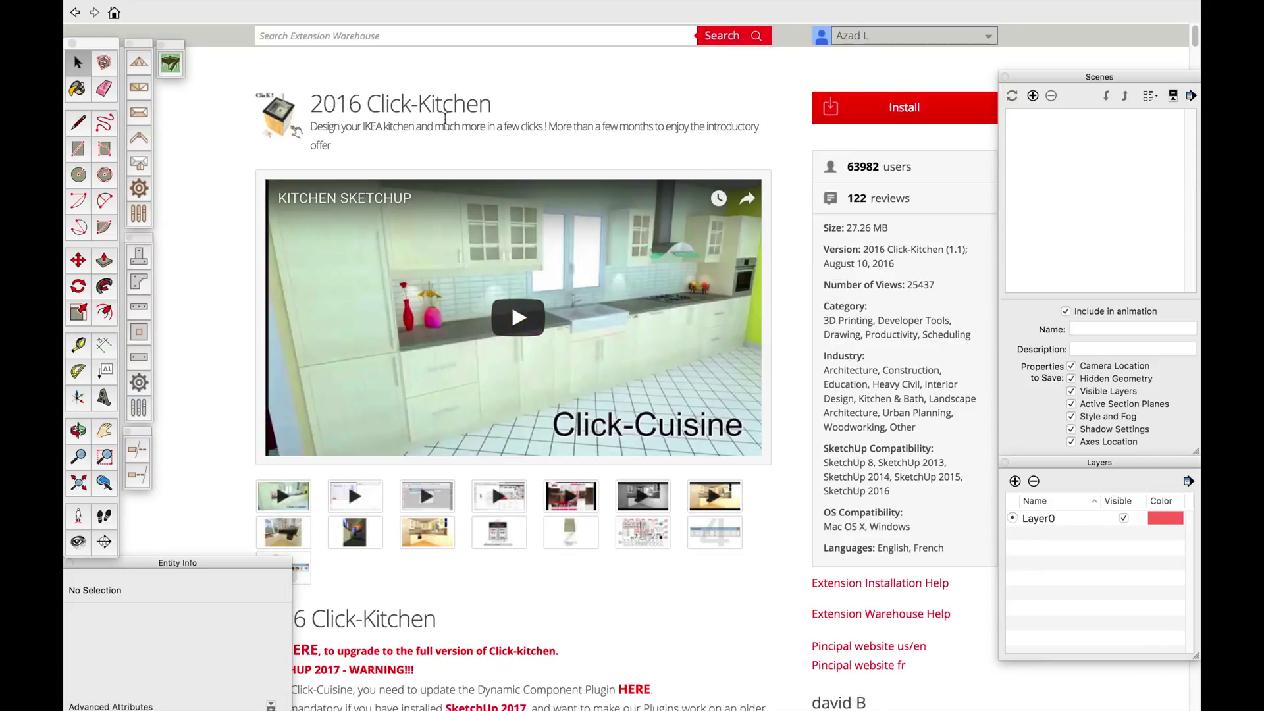
Step: Play and pause the Click-Kitchen demo video, then view two gallery images
click(518, 317)
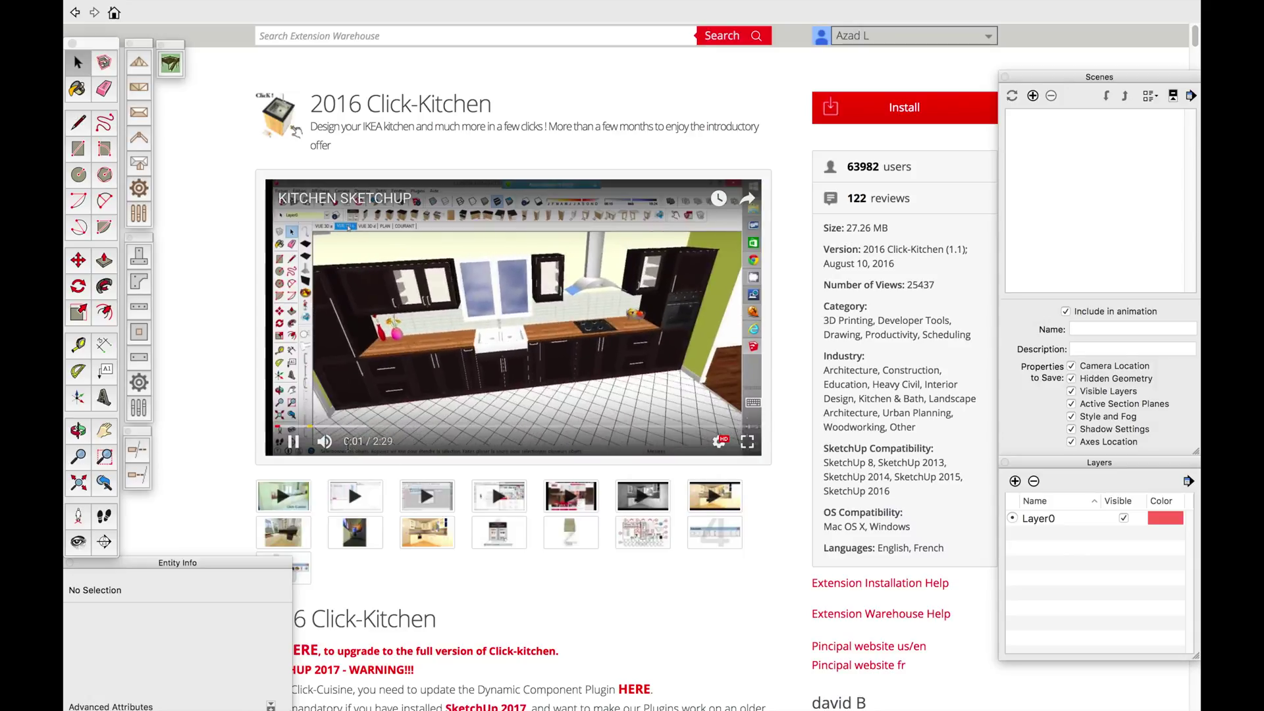
click(293, 441)
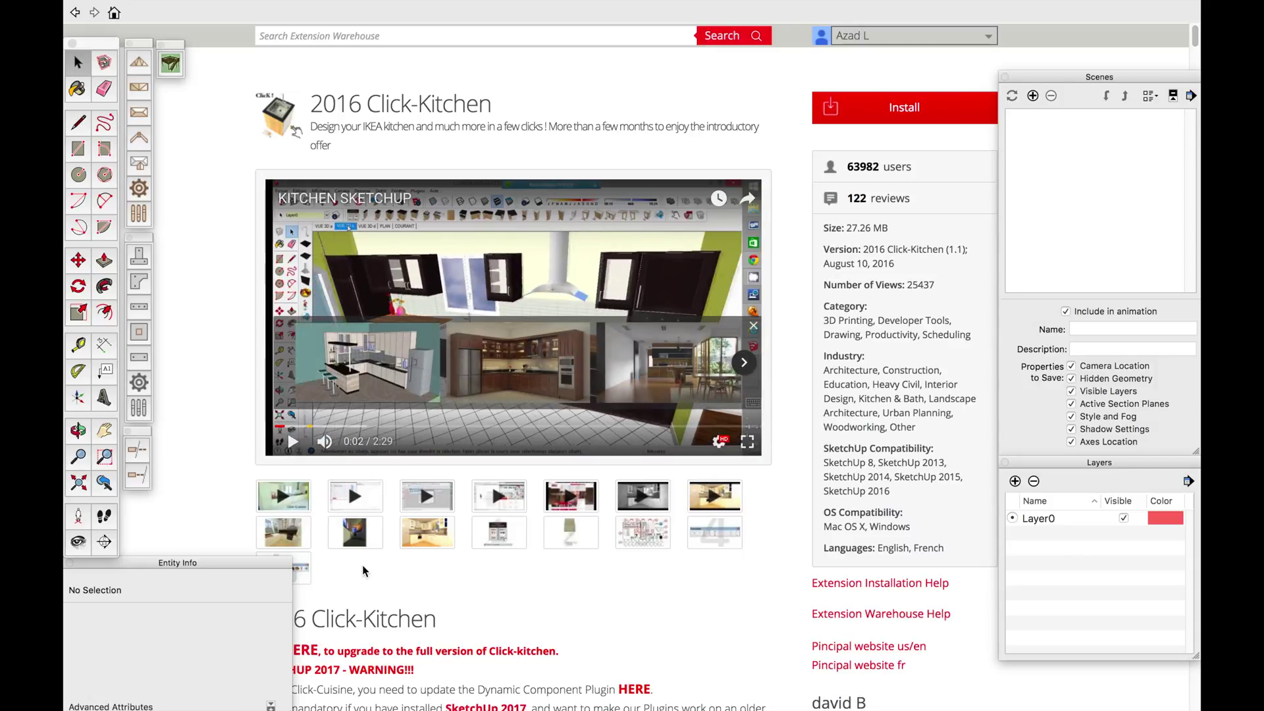
click(359, 532)
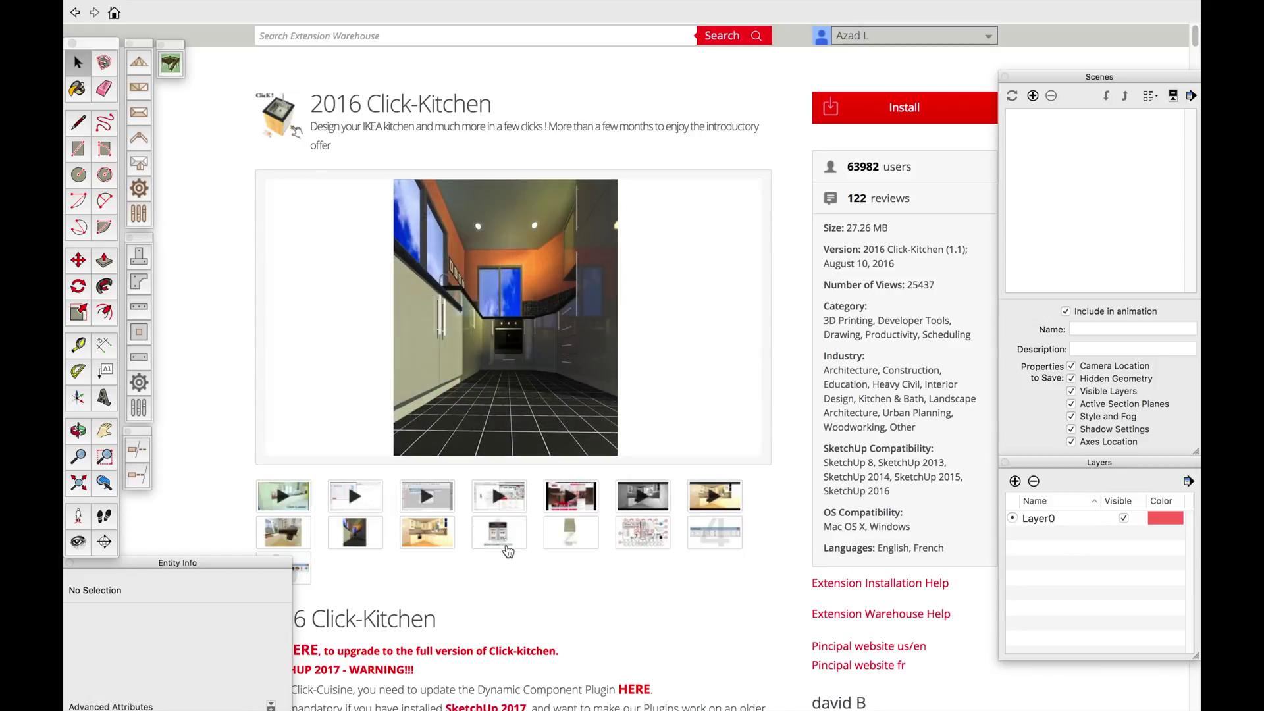
click(510, 546)
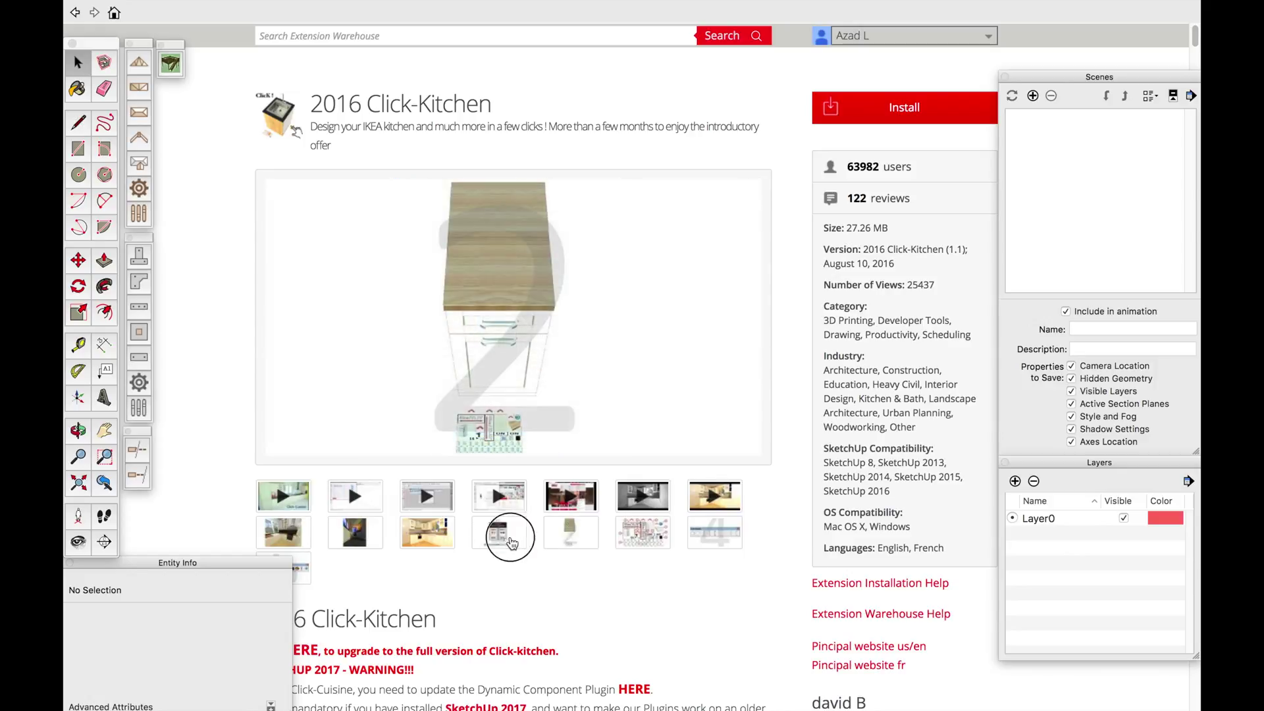
Step: Scroll through the Click-Kitchen description and details
scroll(428, 403, down, 4)
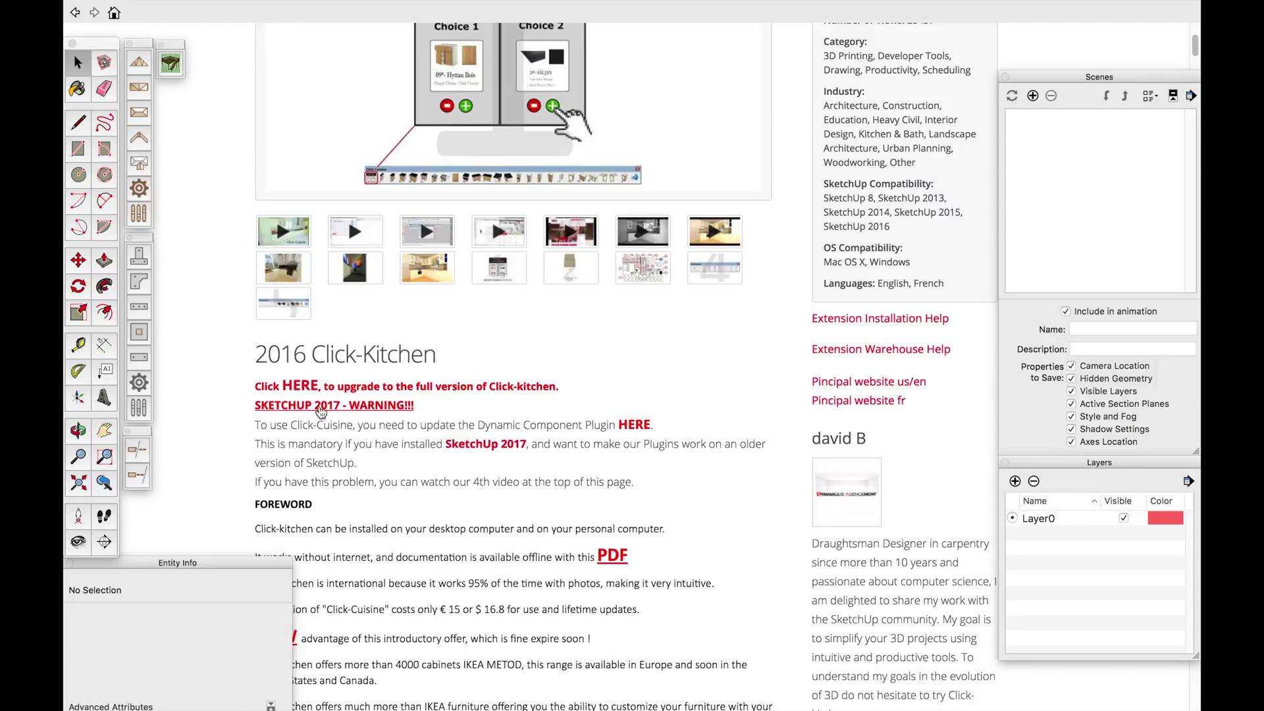
scroll(326, 409, down, 1)
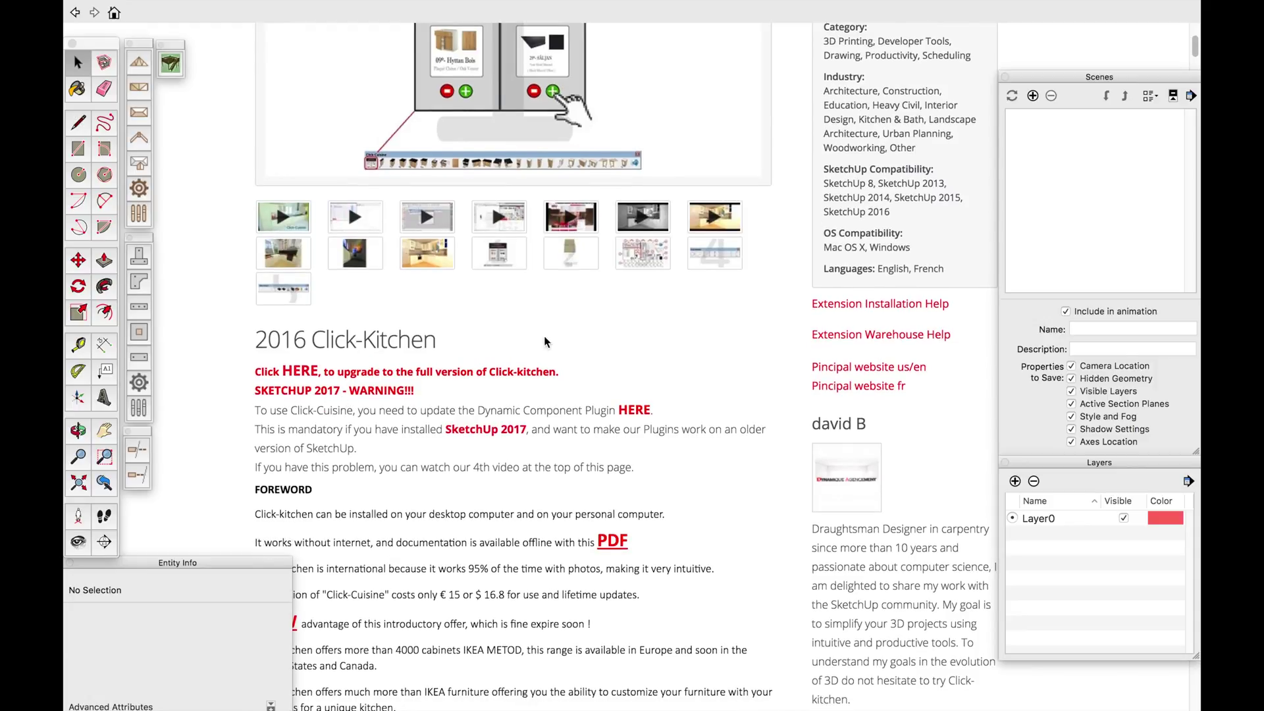
scroll(545, 342, down, 15)
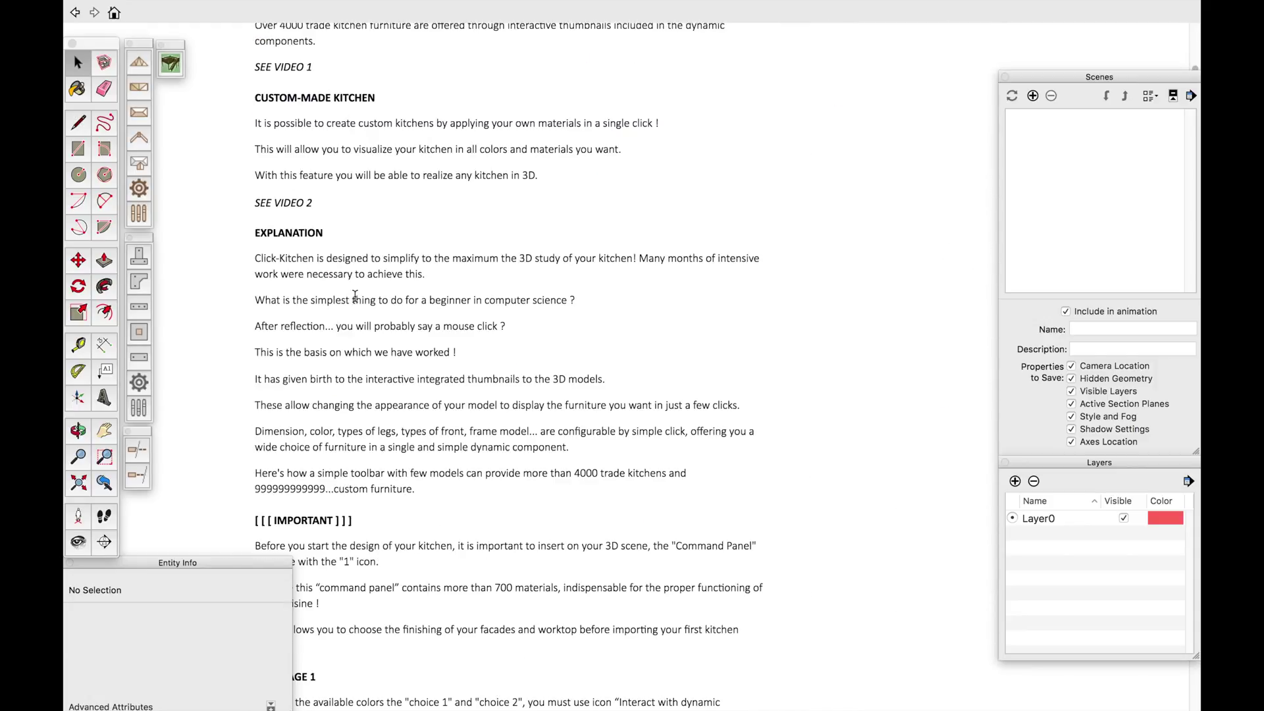
scroll(355, 296, up, 15)
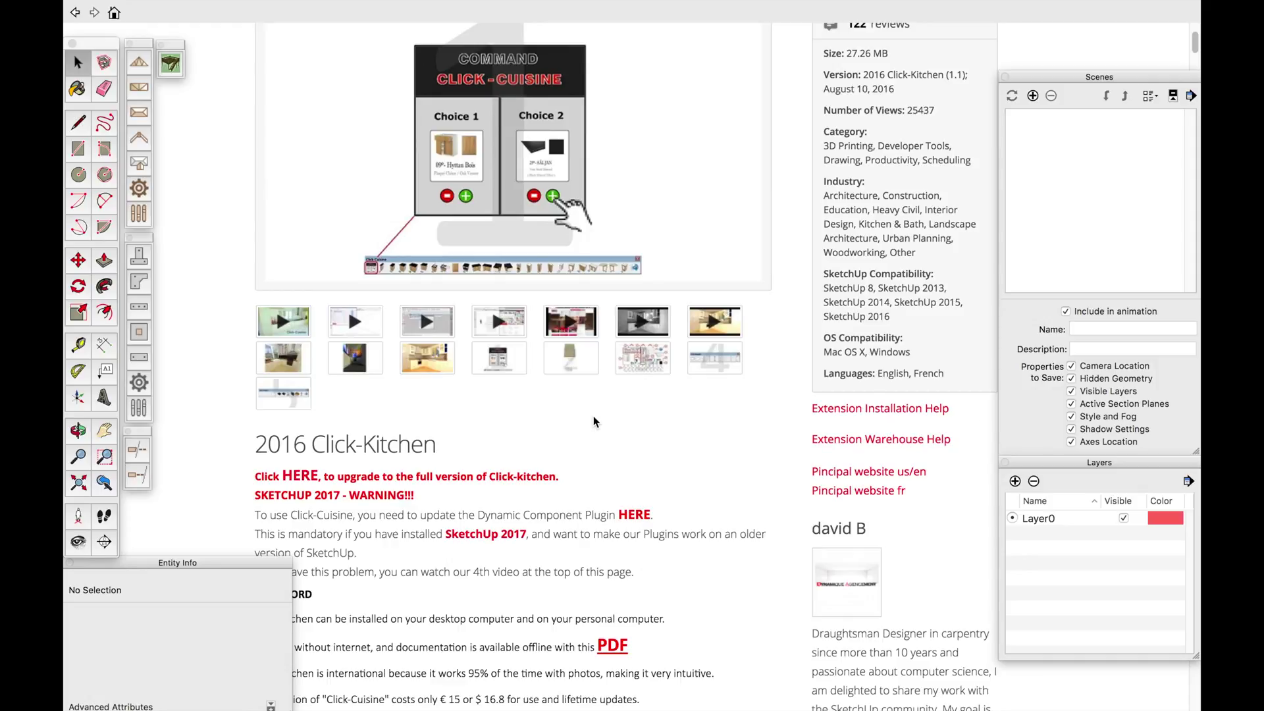
scroll(365, 501, down, 10)
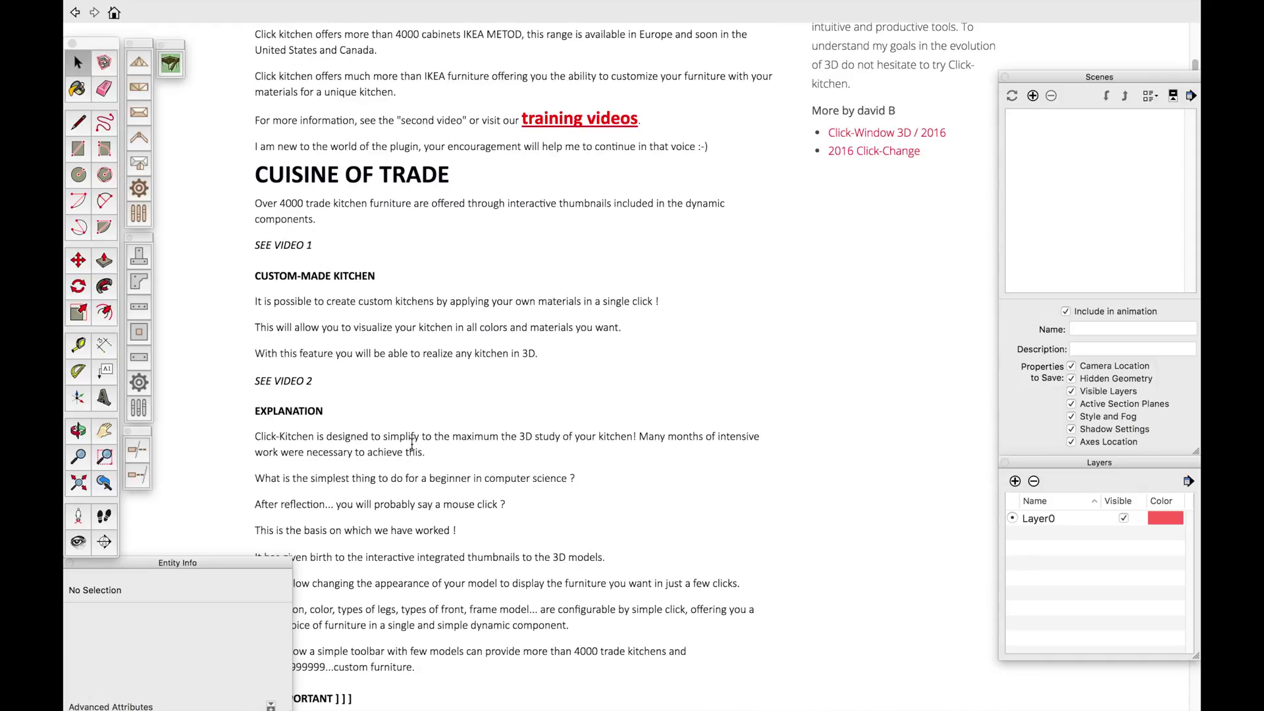
scroll(434, 452, up, 1)
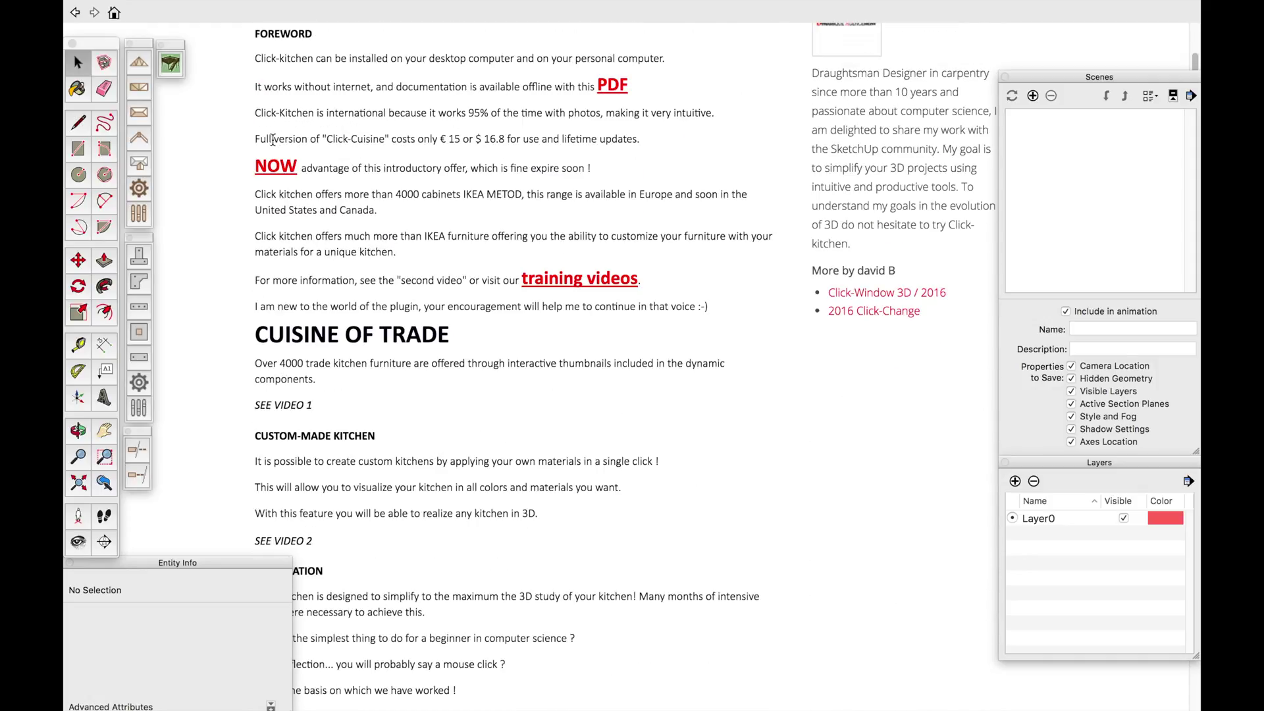
Step: Highlight the full-version price line, return to the page top, and close Extension Warehouse
drag(273, 139, 537, 139)
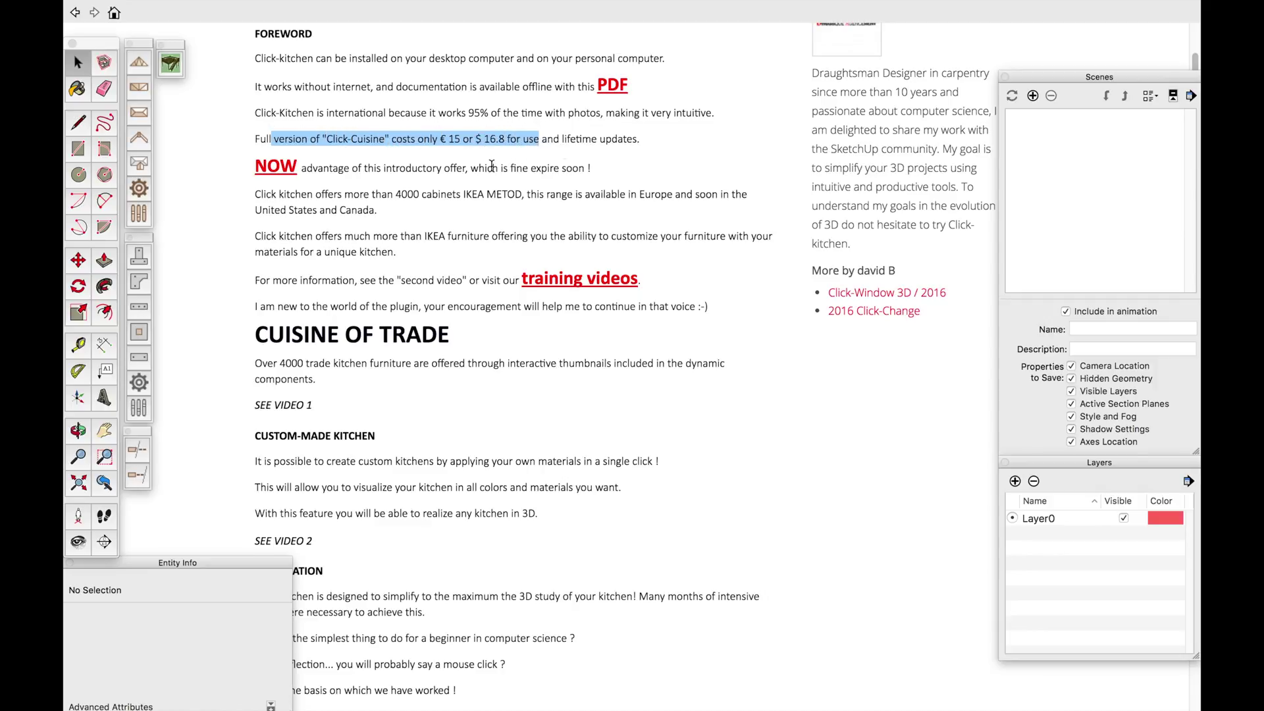
scroll(483, 158, down, 8)
scroll(427, 310, up, 3)
scroll(400, 345, up, 10)
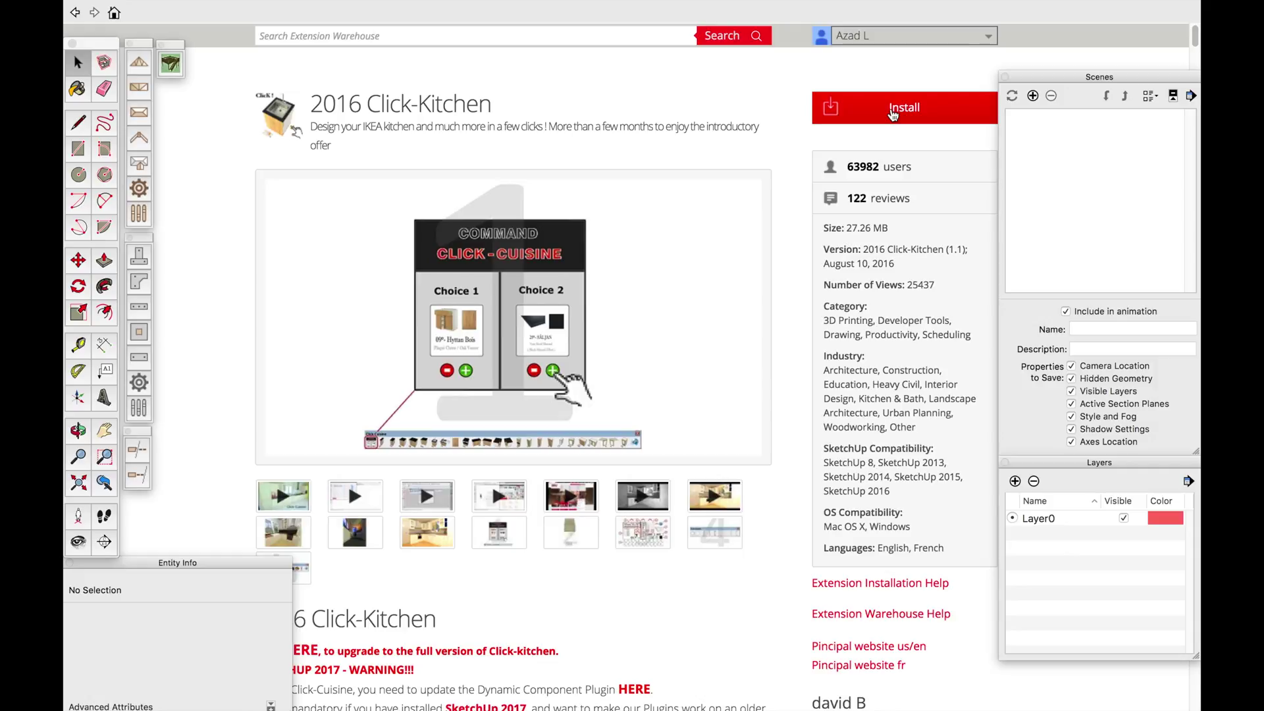
mouse_move(194, 12)
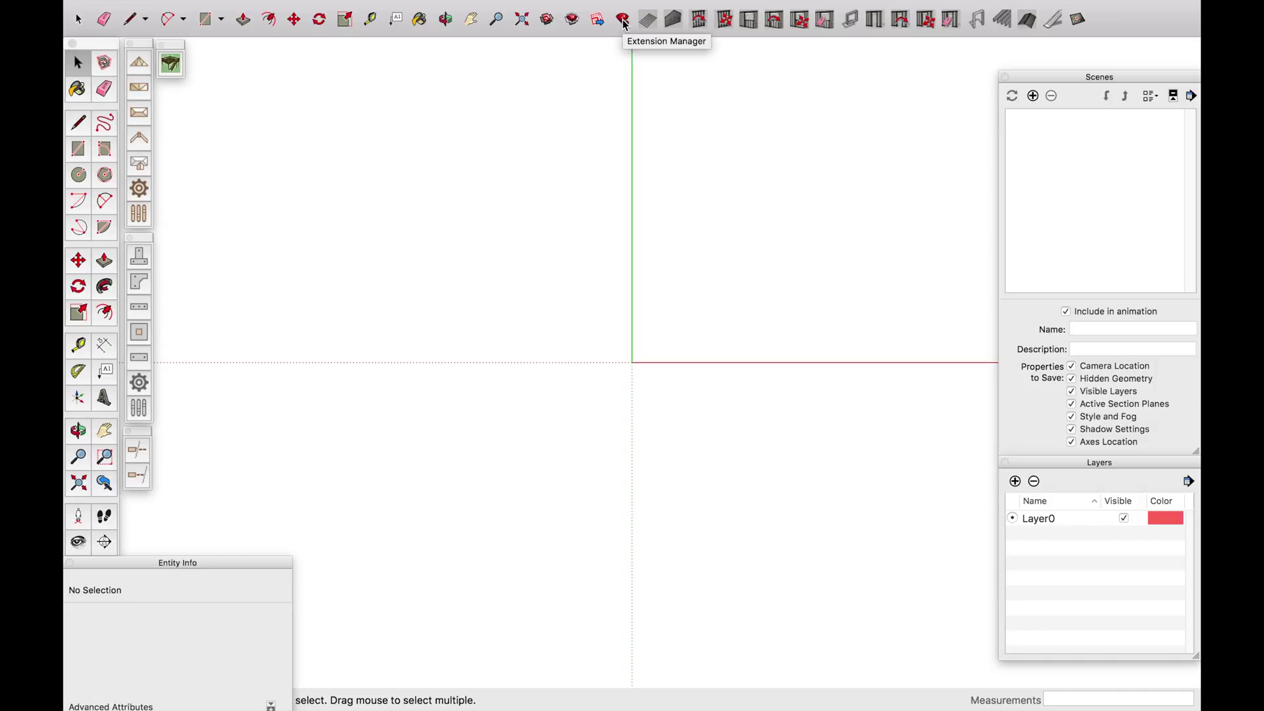
Step: Open Extension Manager and move the Entity Info and Scenes panels off the extension list
click(624, 21)
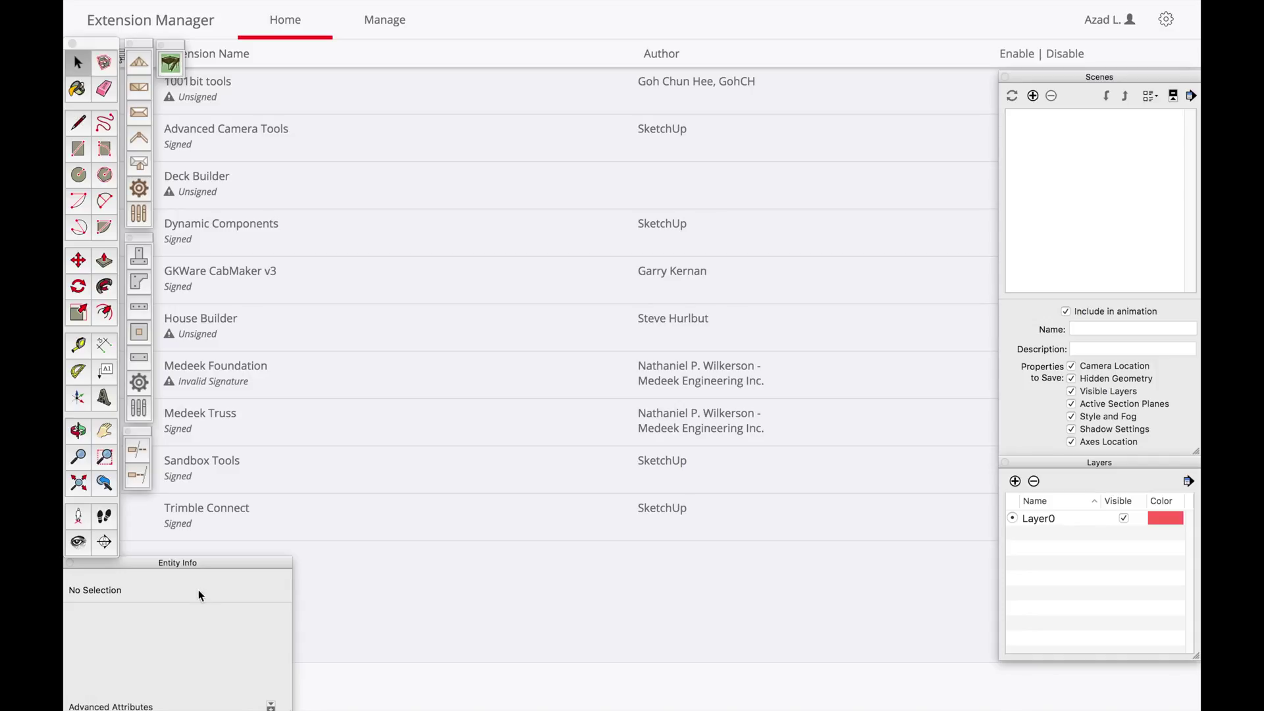
drag(197, 563, 568, 564)
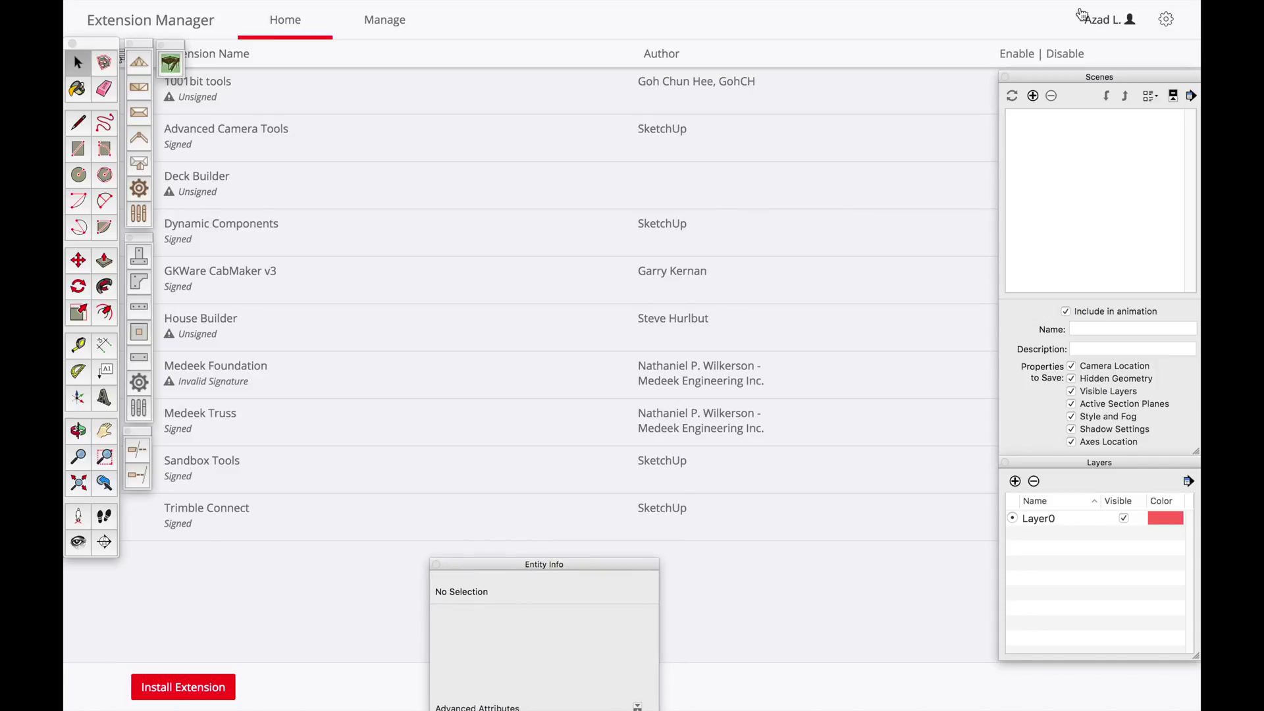
drag(1099, 79, 881, 387)
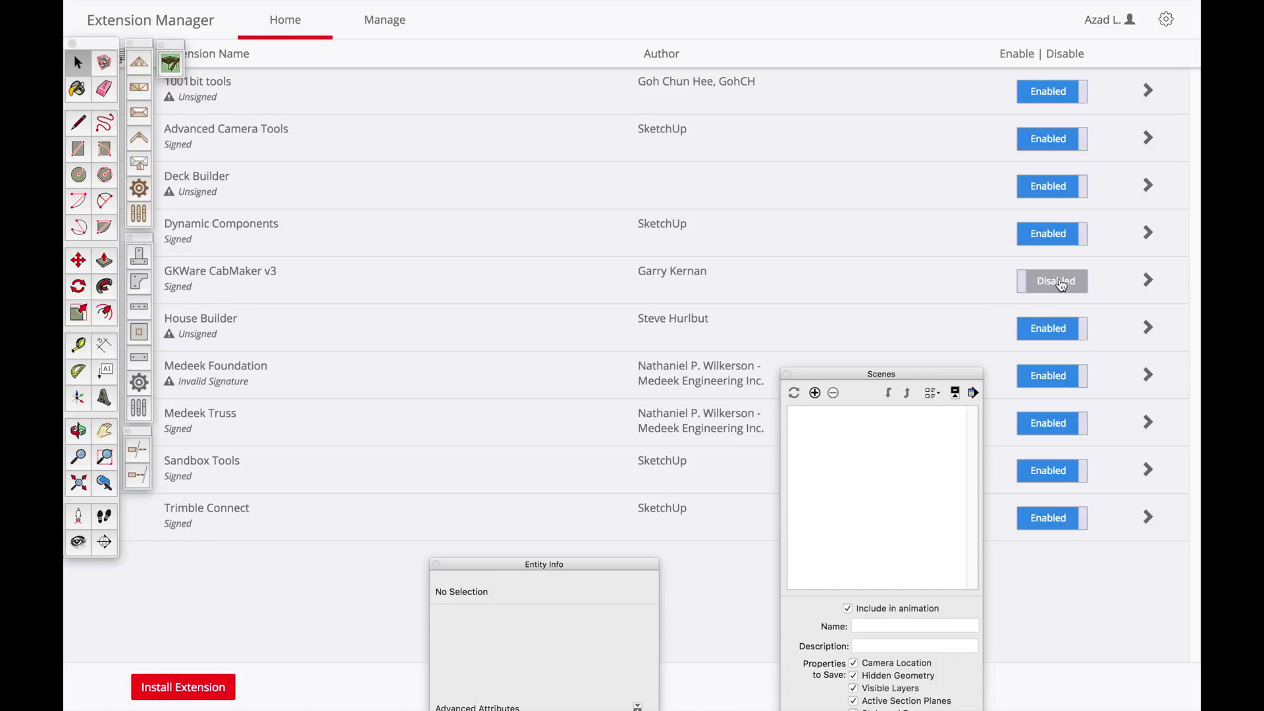
Step: Enable and apply GKWare CabMaker v3, disable and apply it again, then restore the side panels
click(1060, 285)
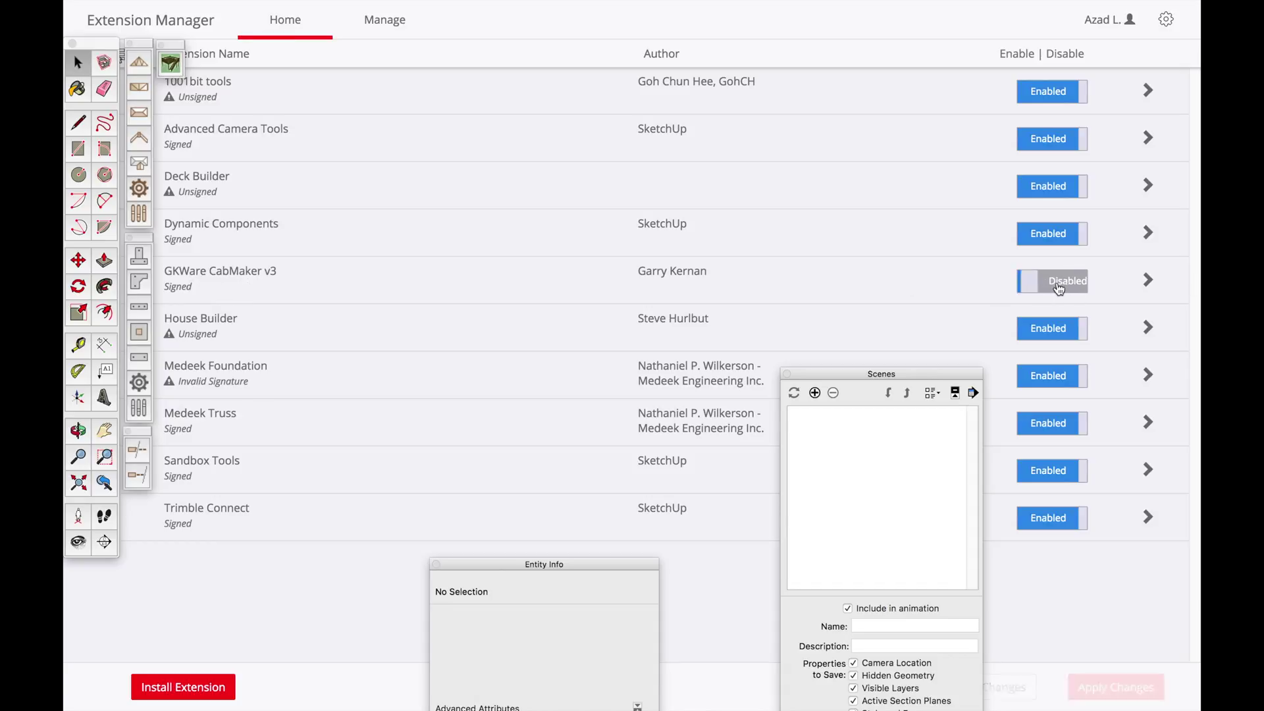
click(1125, 684)
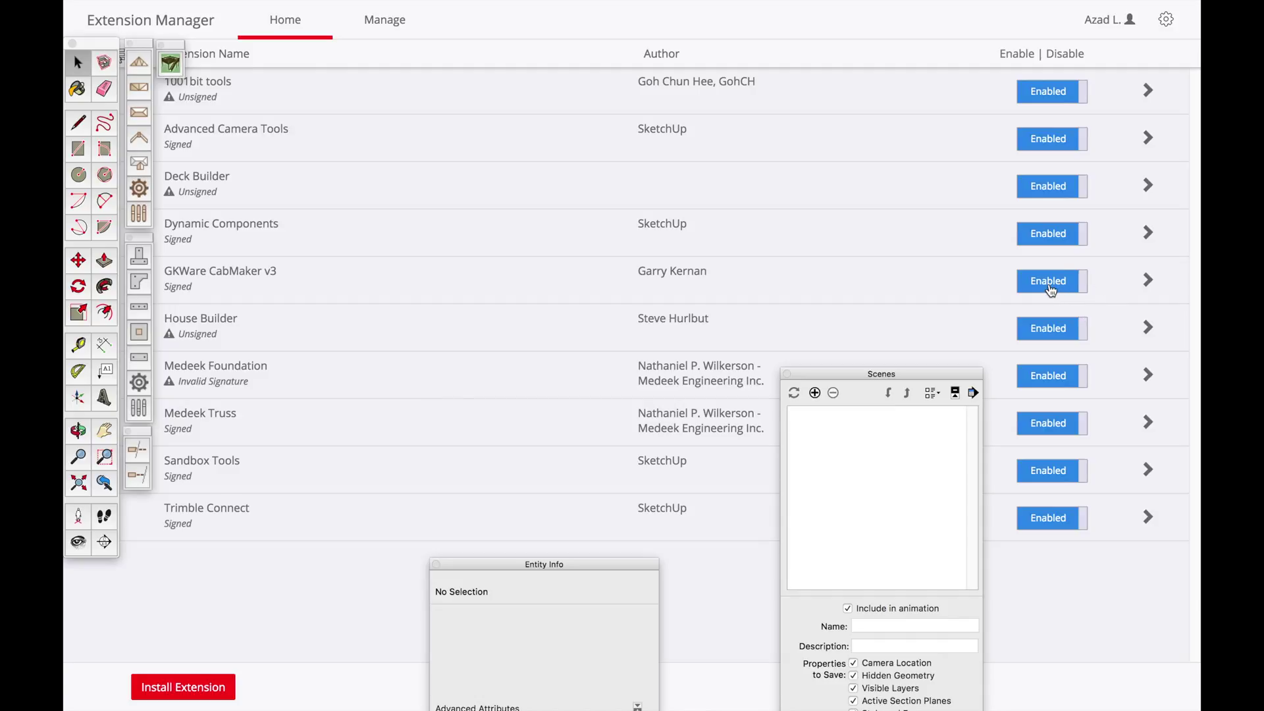
click(1049, 288)
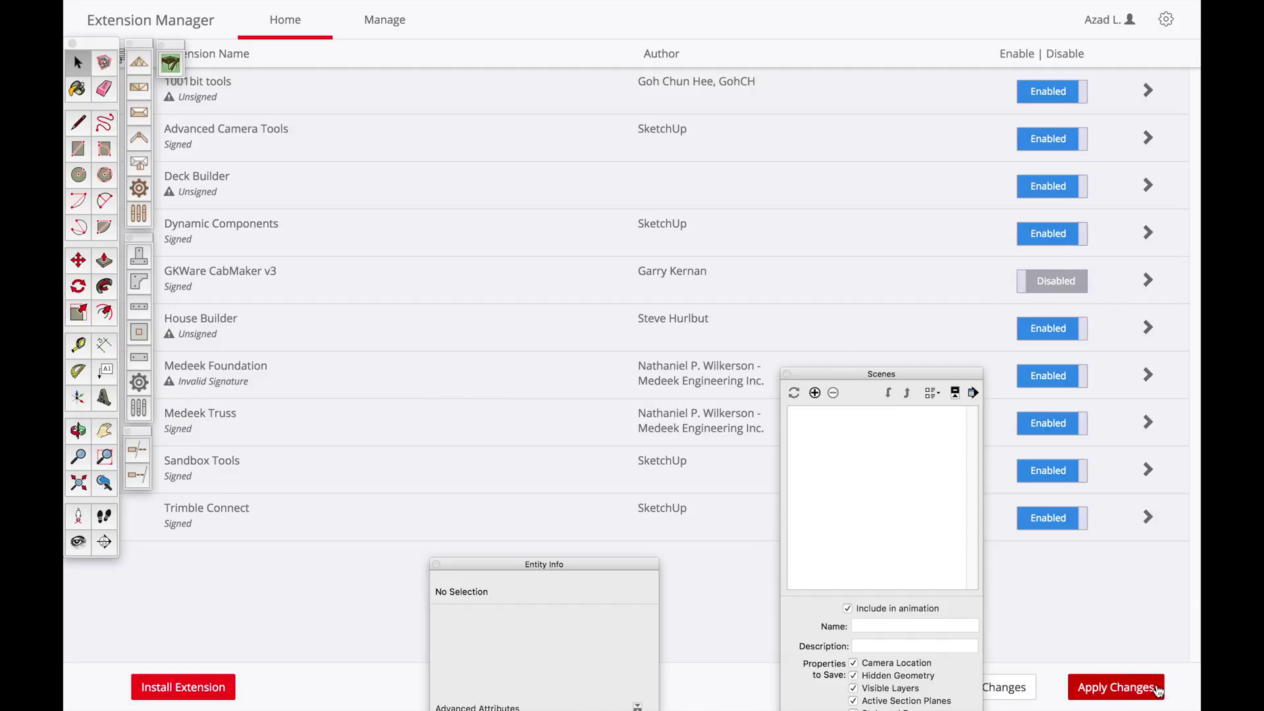
click(1159, 688)
drag(584, 565, 212, 563)
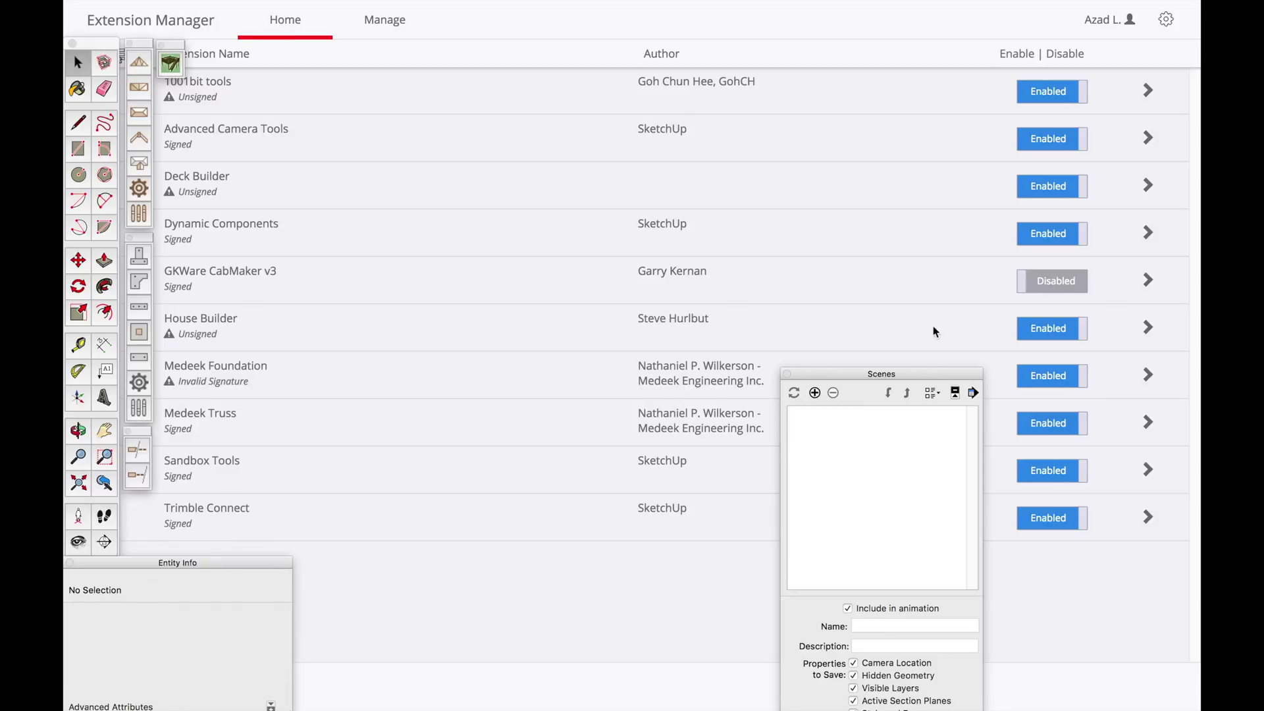
drag(1131, 137, 1135, 72)
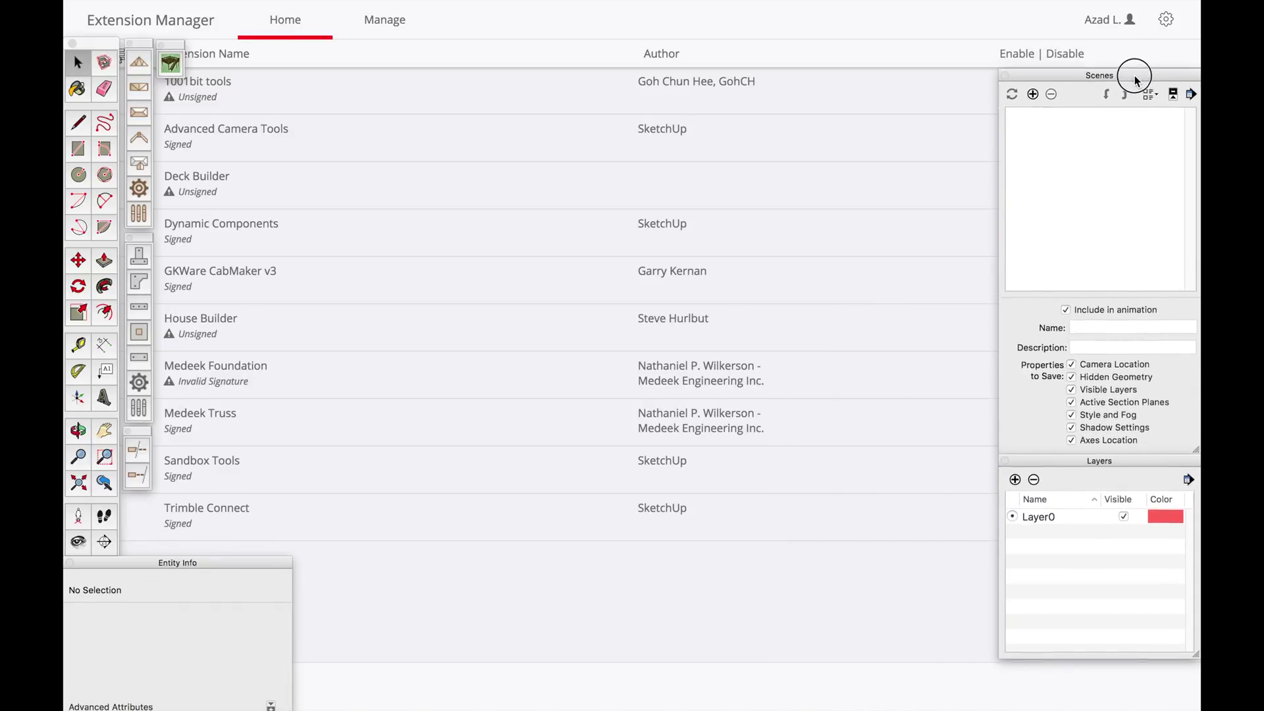
Step: Close Extension Manager with Cmd+W to return to the empty model
key(super+w)
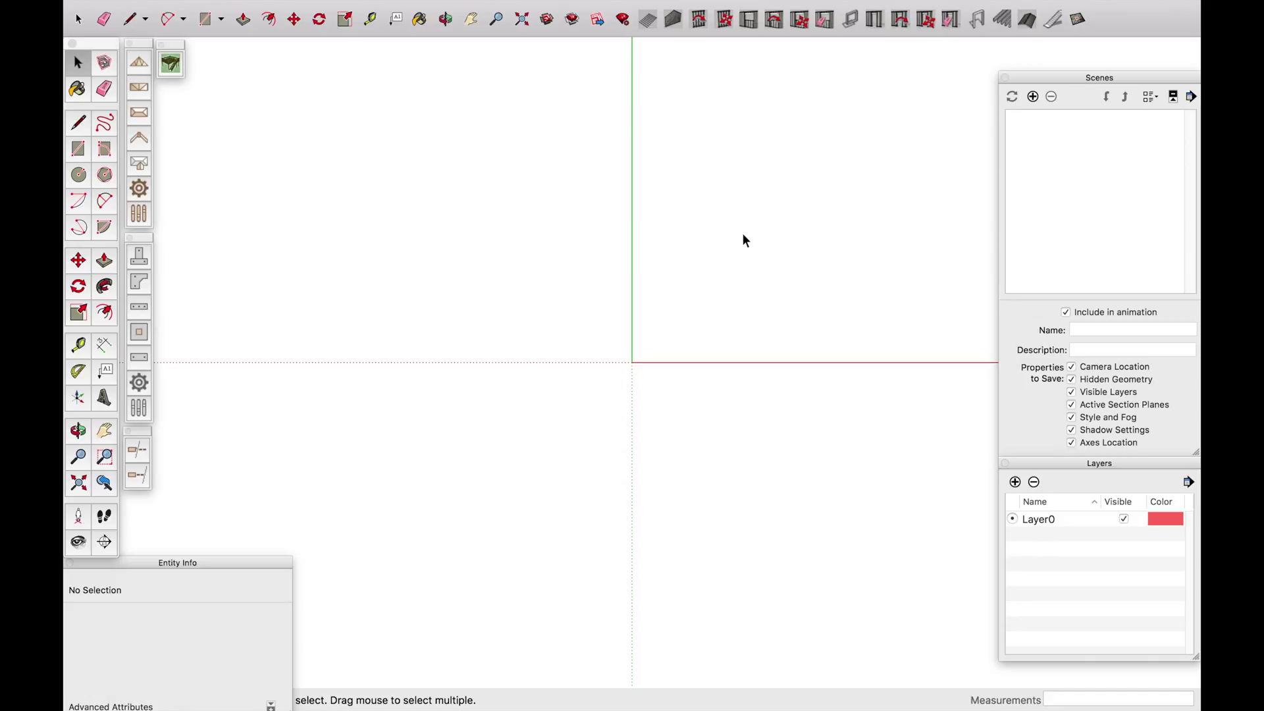